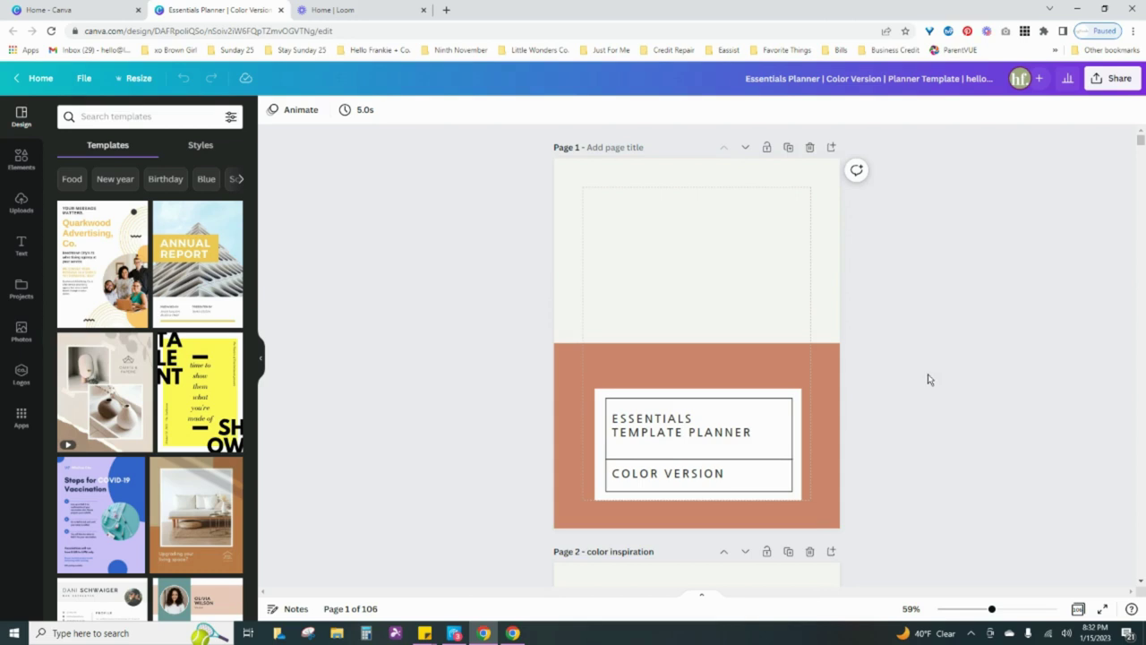
# Scroll down past pages 2–4 to the yearly finance page, page 5
pyautogui.scroll(-6, 943, 330)
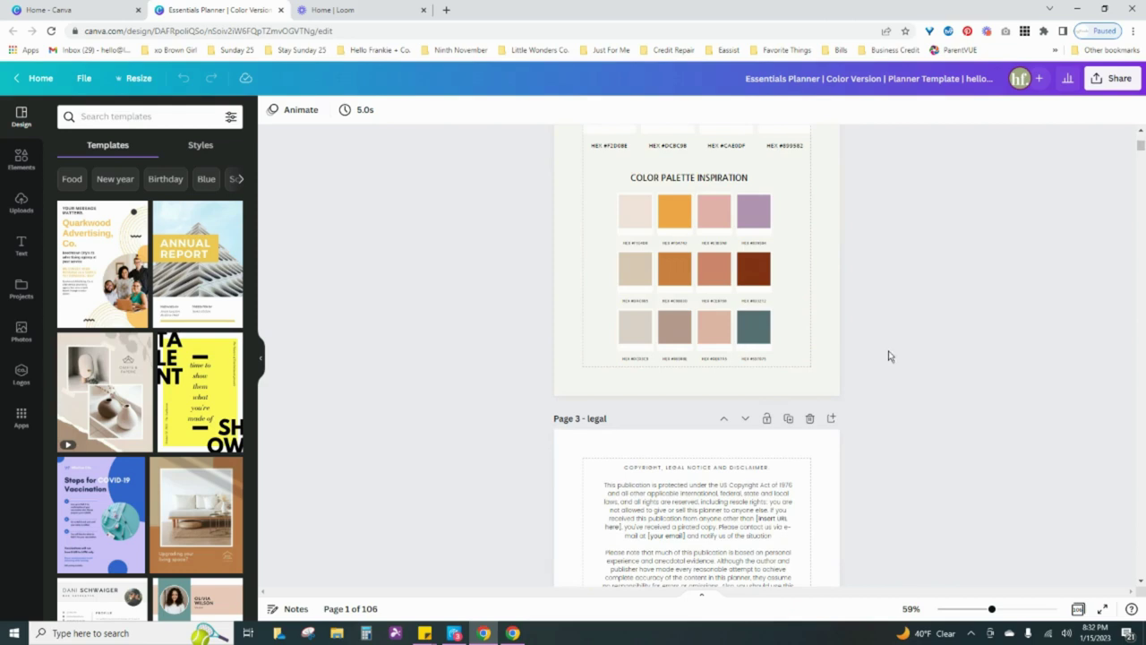
pyautogui.scroll(-5, 883, 376)
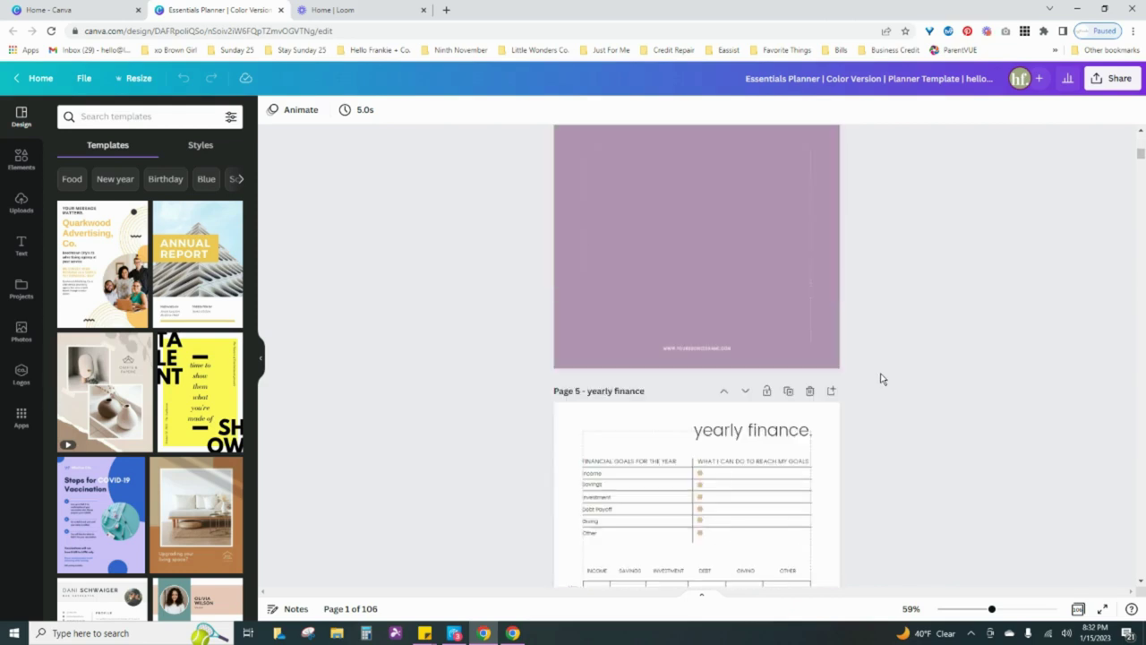
pyautogui.scroll(-3, 880, 378)
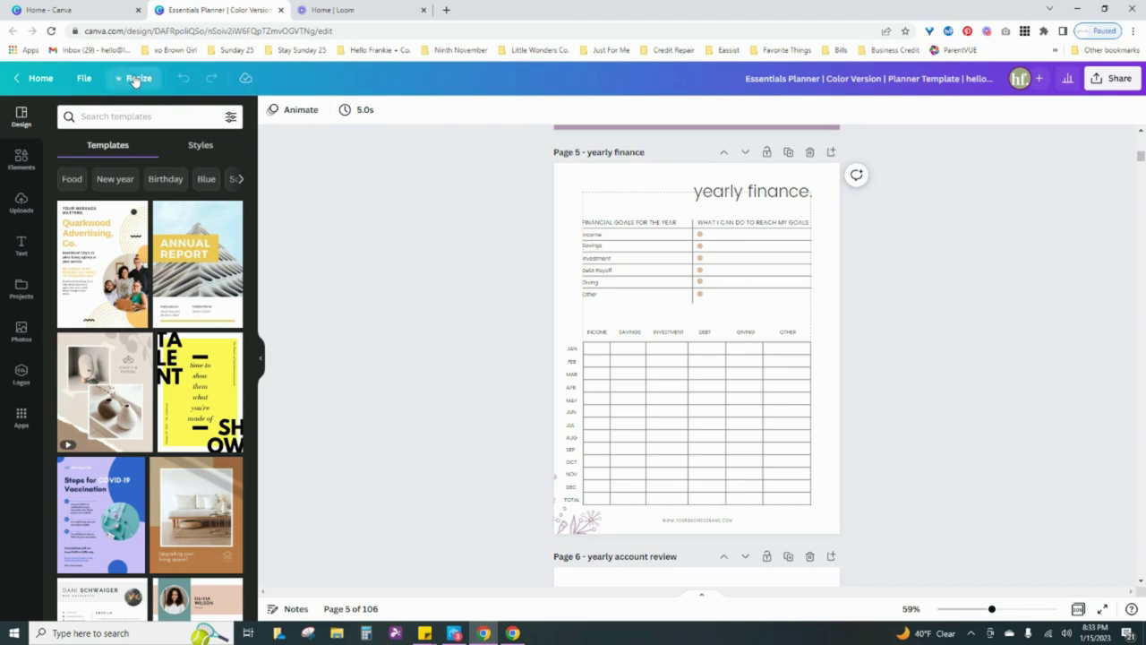
# Open Resize and browse the size list, returning to the top with 8.5 × 11 in and A4 Document
pyautogui.click(134, 79)
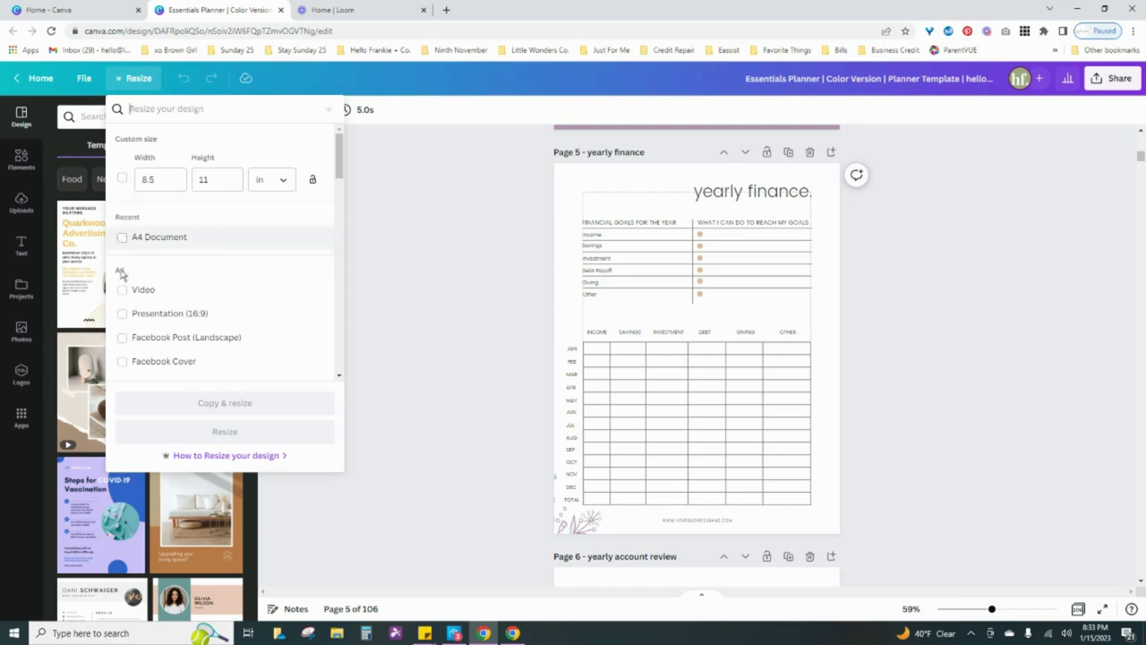
pyautogui.scroll(-1, 157, 290)
pyautogui.scroll(-6, 157, 289)
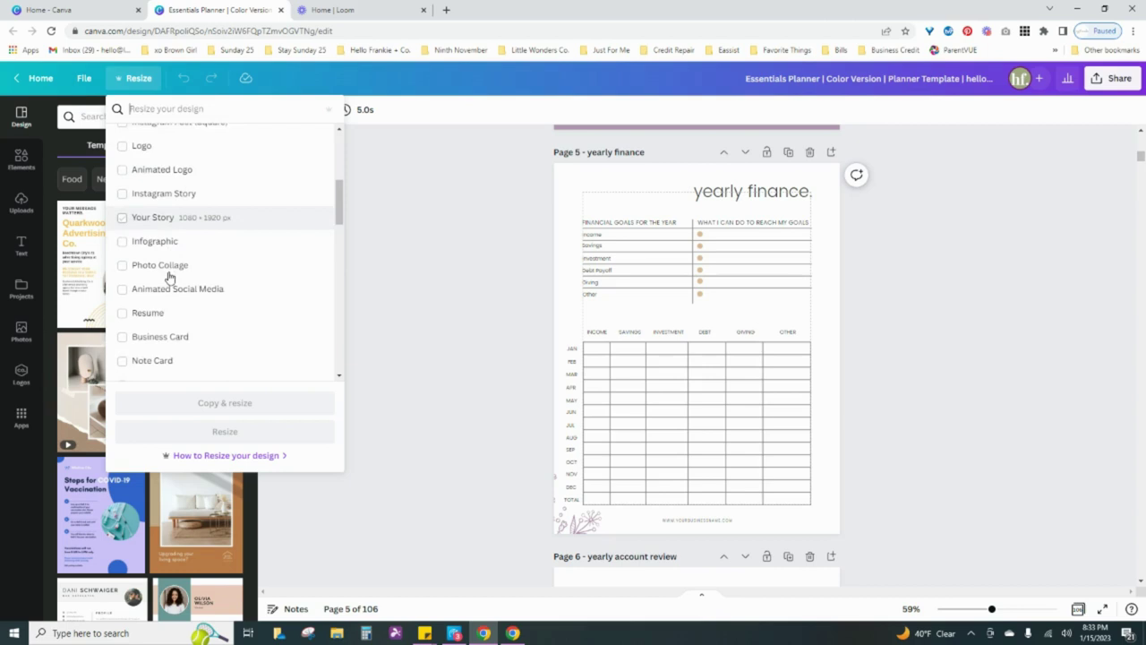
pyautogui.scroll(-3, 183, 291)
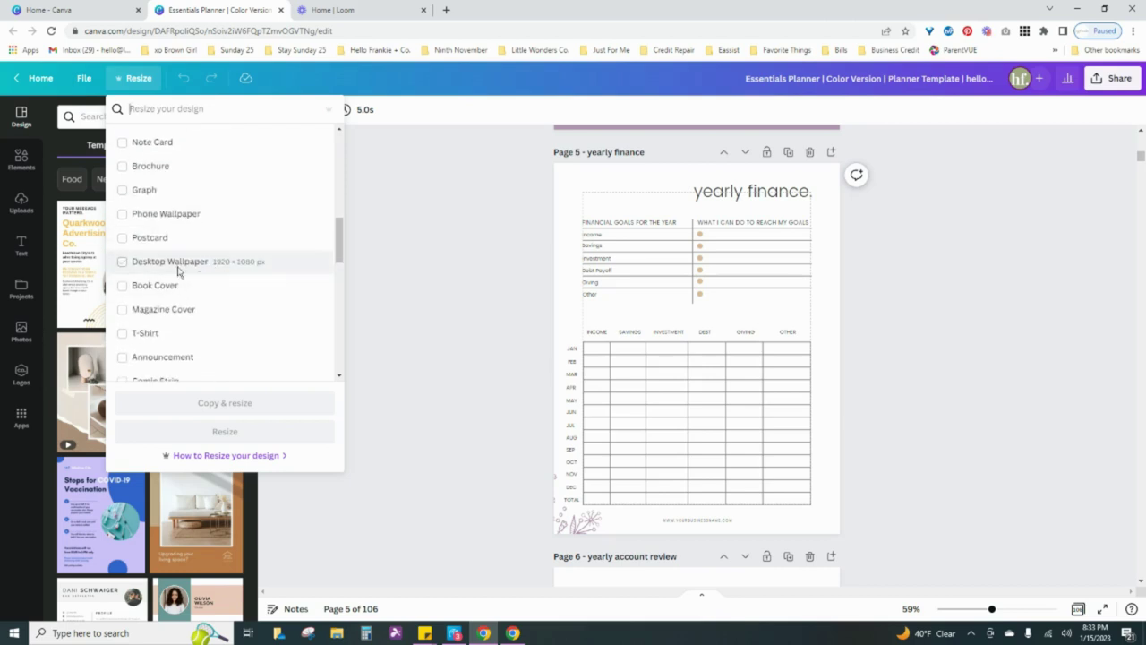
pyautogui.scroll(-1, 186, 291)
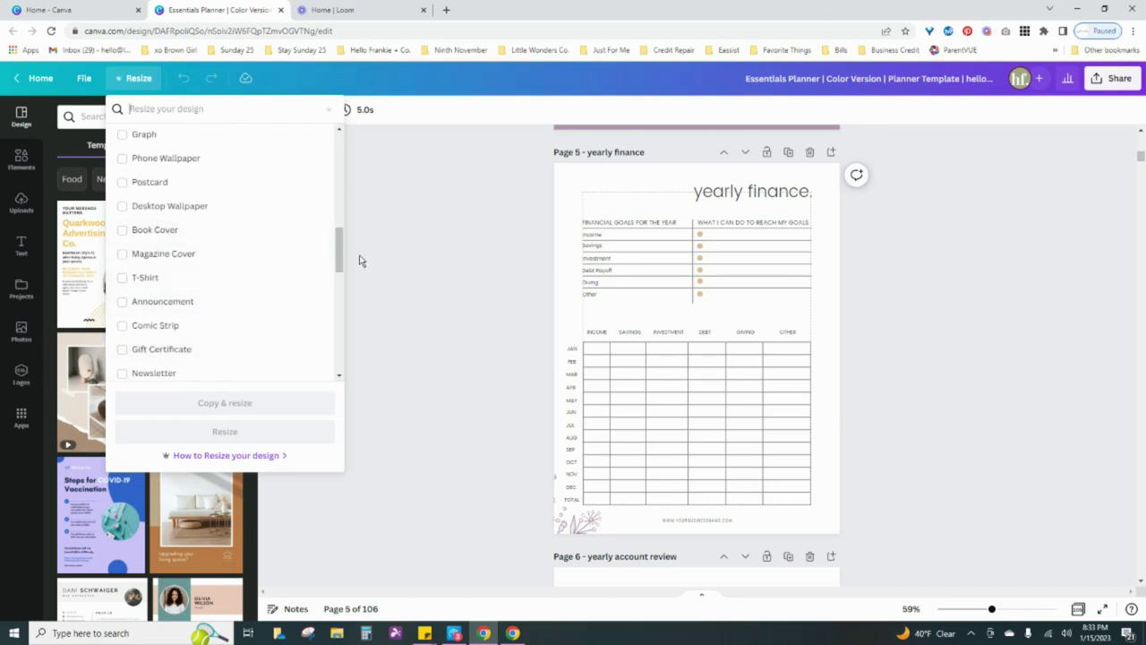
pyautogui.moveTo(344, 261); pyautogui.dragTo(341, 156)
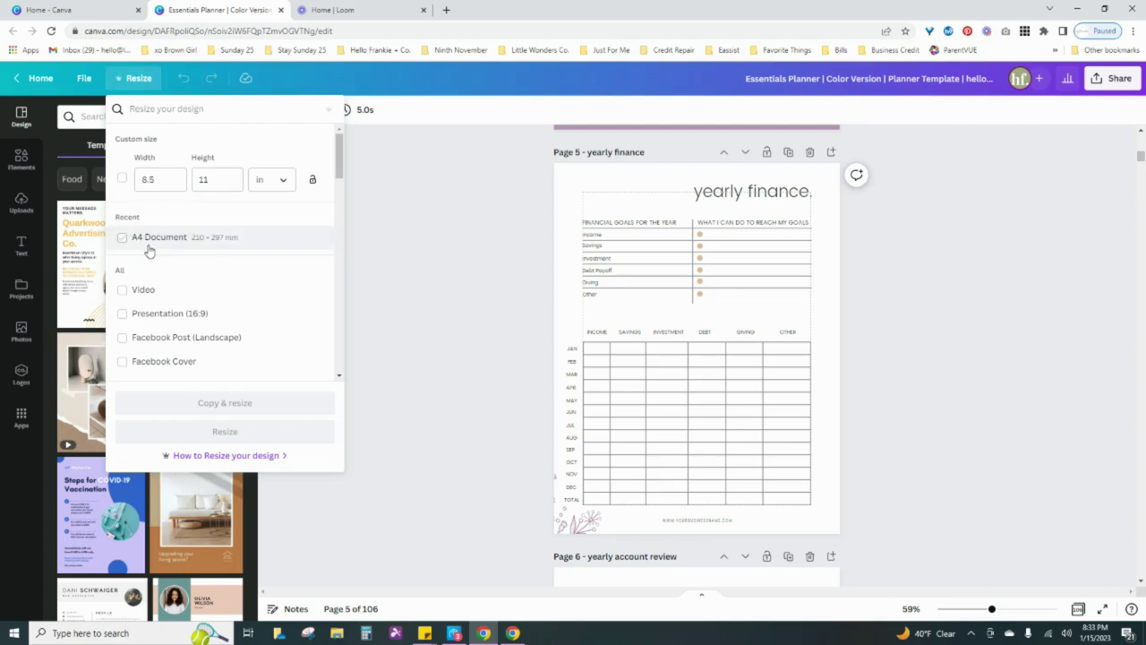
# Tick the 8.5 × 11 in custom size, keeping inches, and tick A4 Document as targets
pyautogui.click(122, 180)
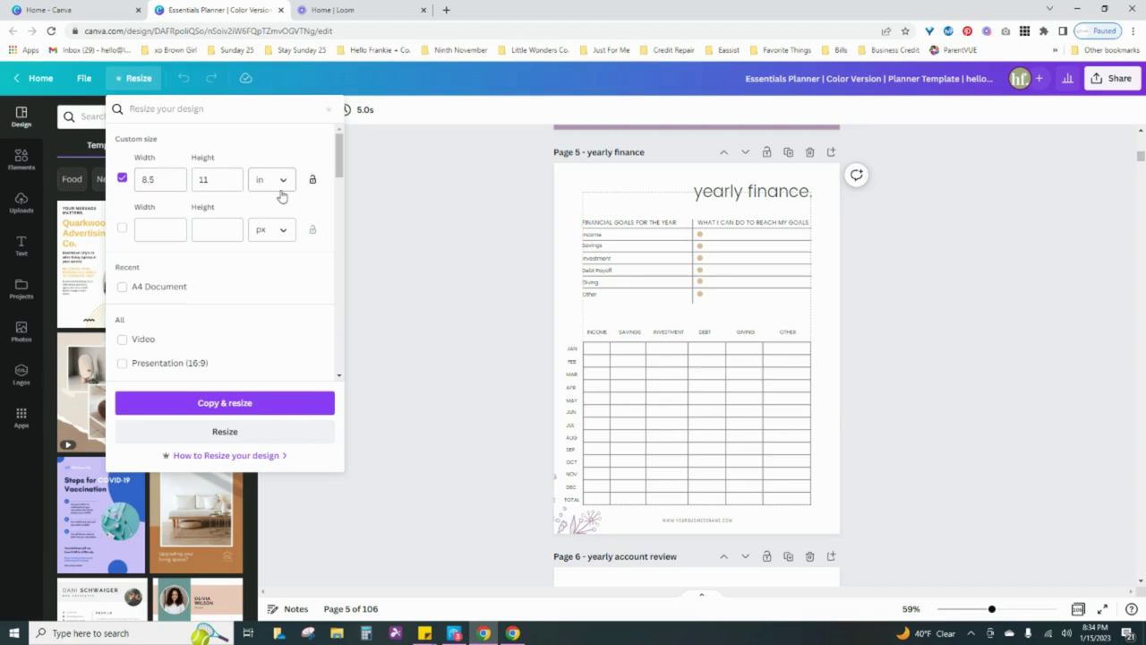
pyautogui.click(122, 228)
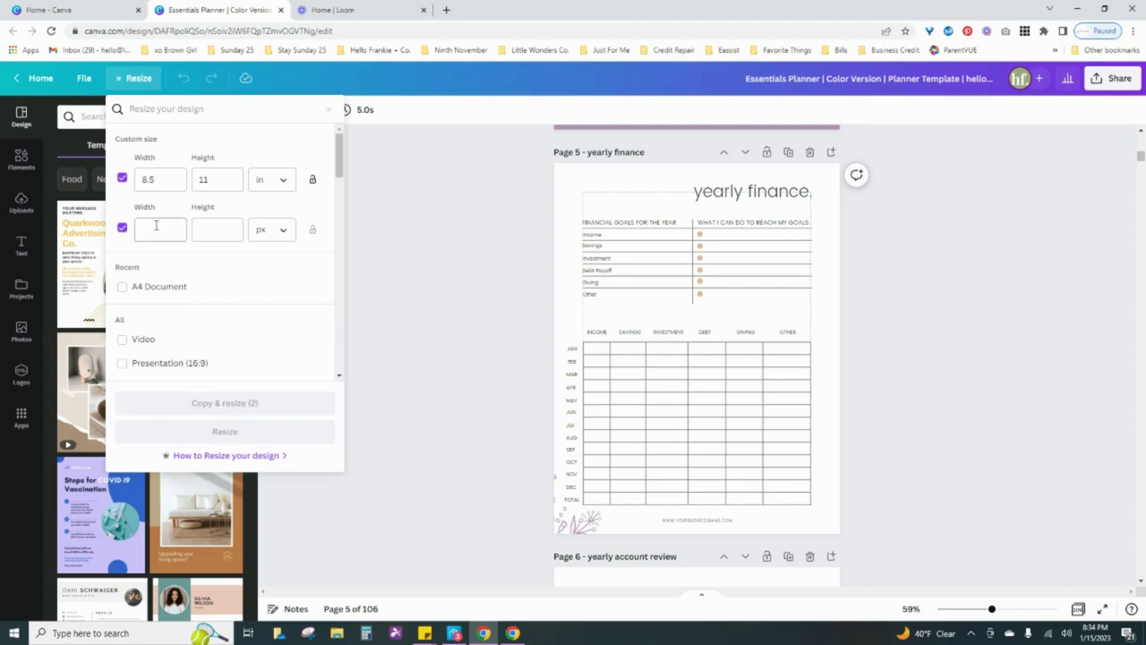
pyautogui.click(211, 230)
pyautogui.click(122, 231)
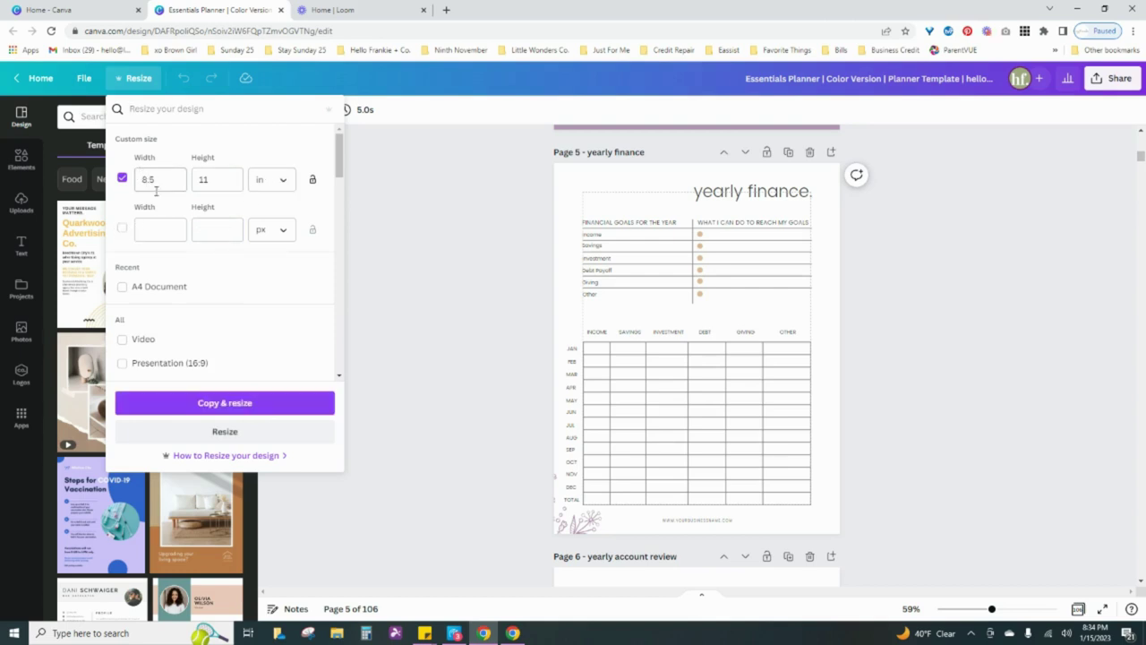
pyautogui.click(280, 181)
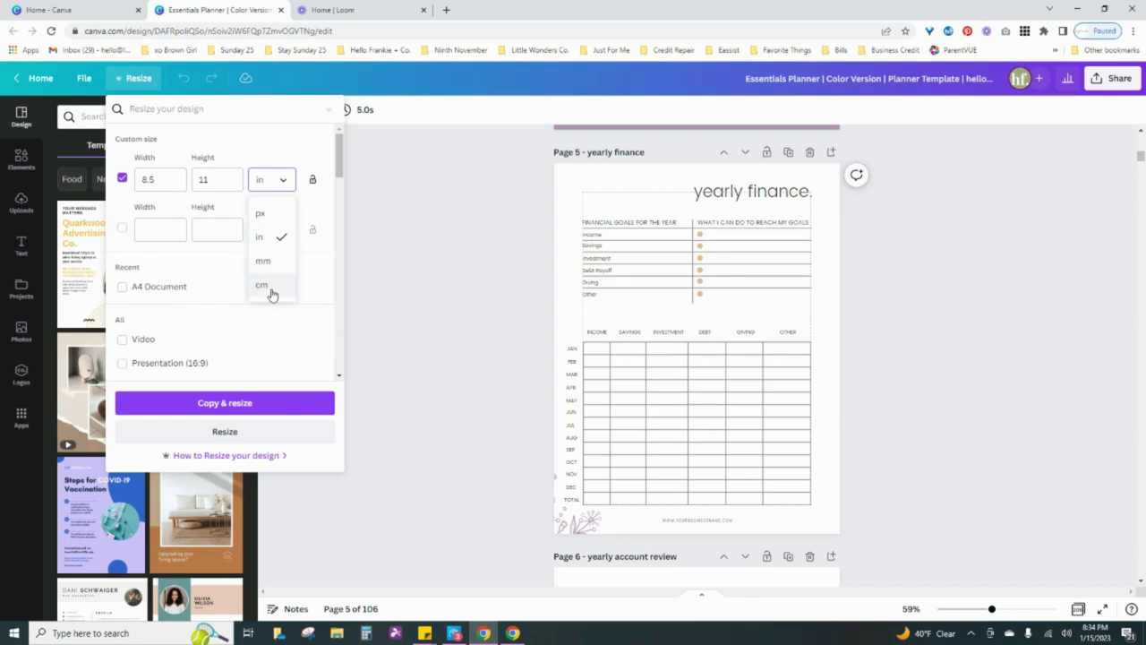
pyautogui.click(329, 198)
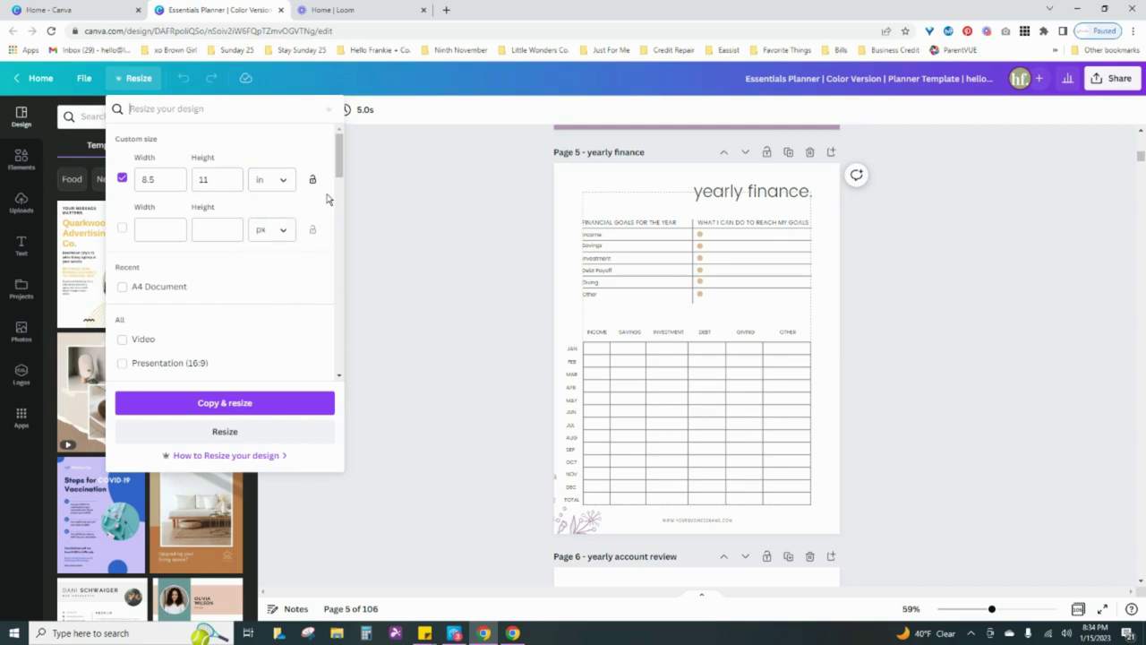
pyautogui.click(123, 287)
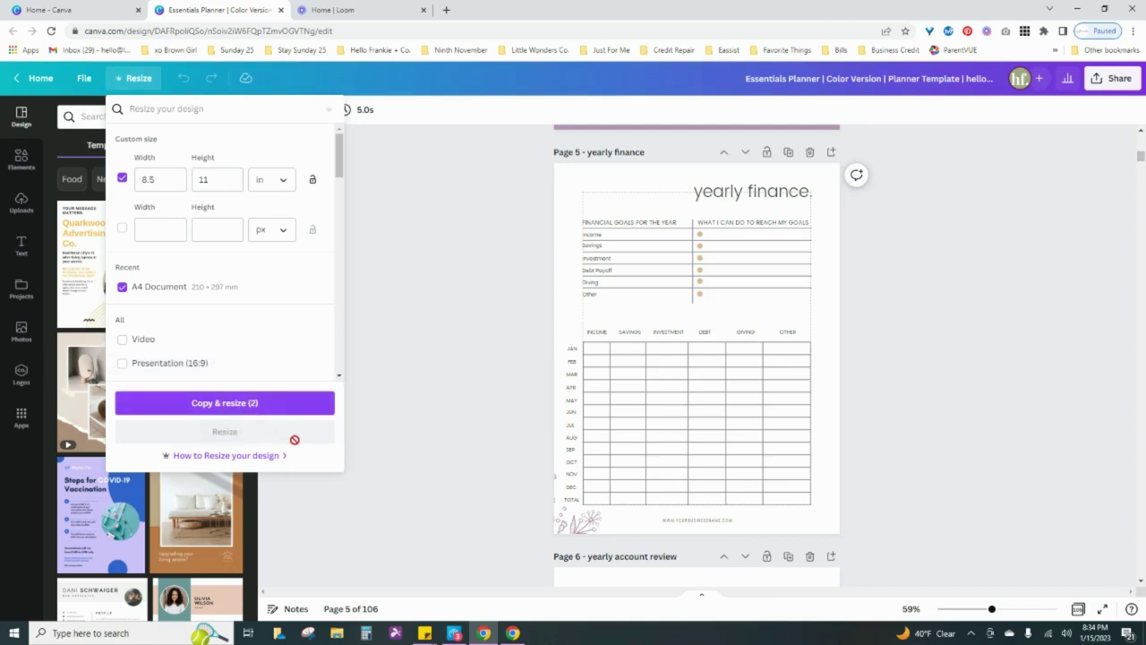
# Untick the custom size so only A4 Document remains, and copy and resize the planner
pyautogui.click(122, 179)
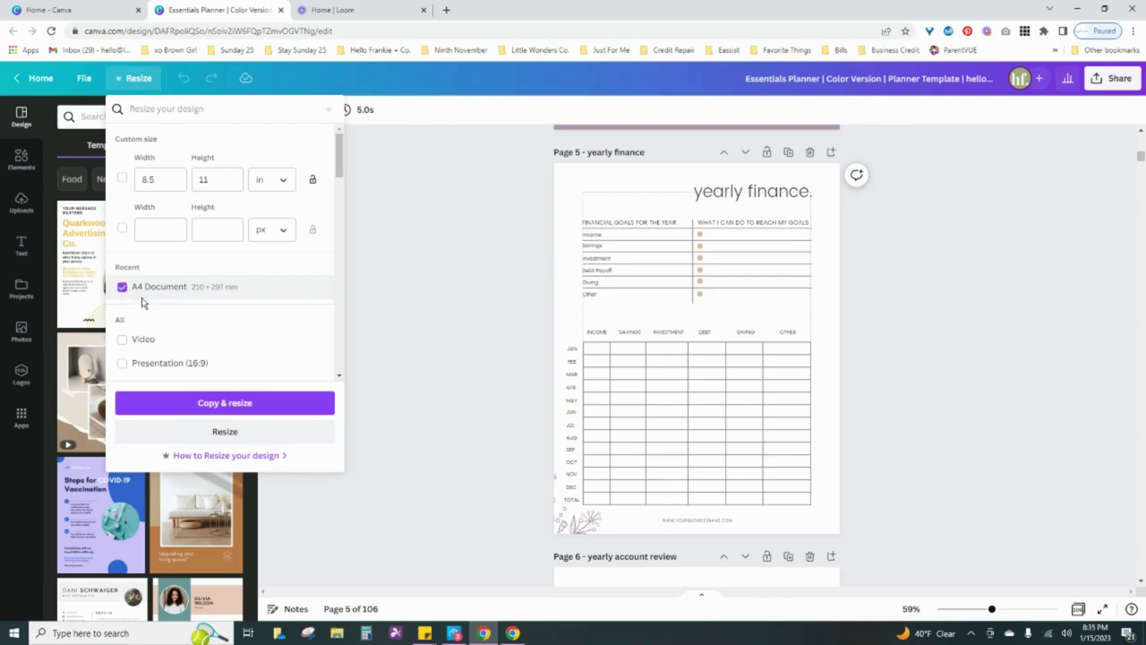
pyautogui.click(237, 410)
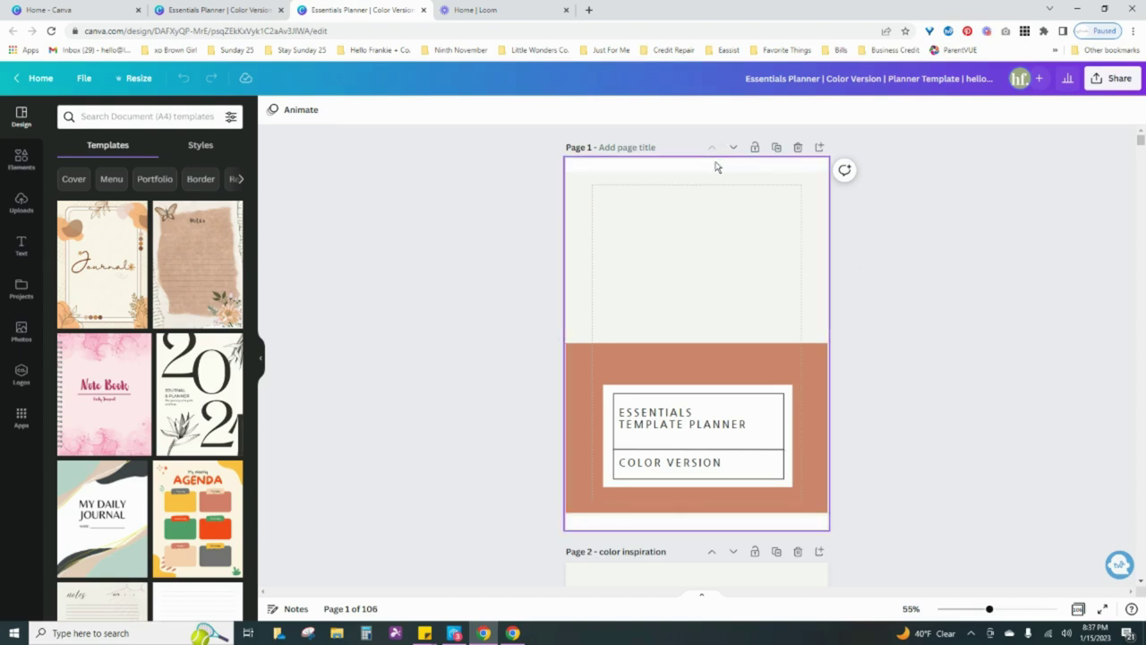
# Select every cover element on page 1 and scale the group up to fill the A4 page
pyautogui.moveTo(454, 167); pyautogui.dragTo(844, 533)
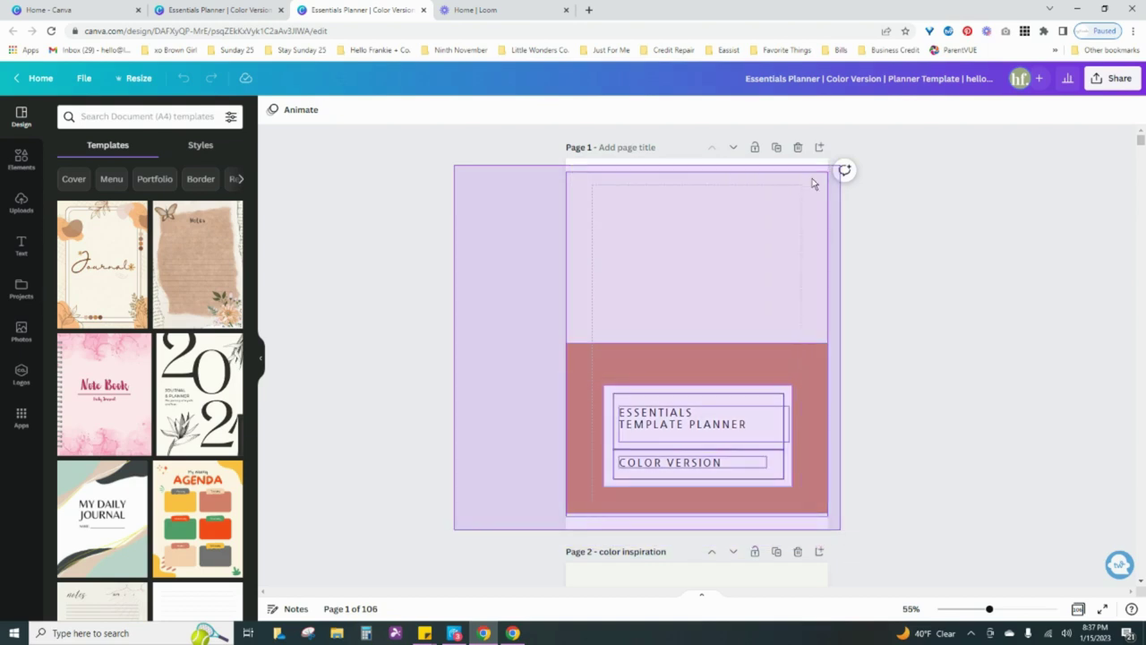
pyautogui.moveTo(843, 170); pyautogui.dragTo(567, 165)
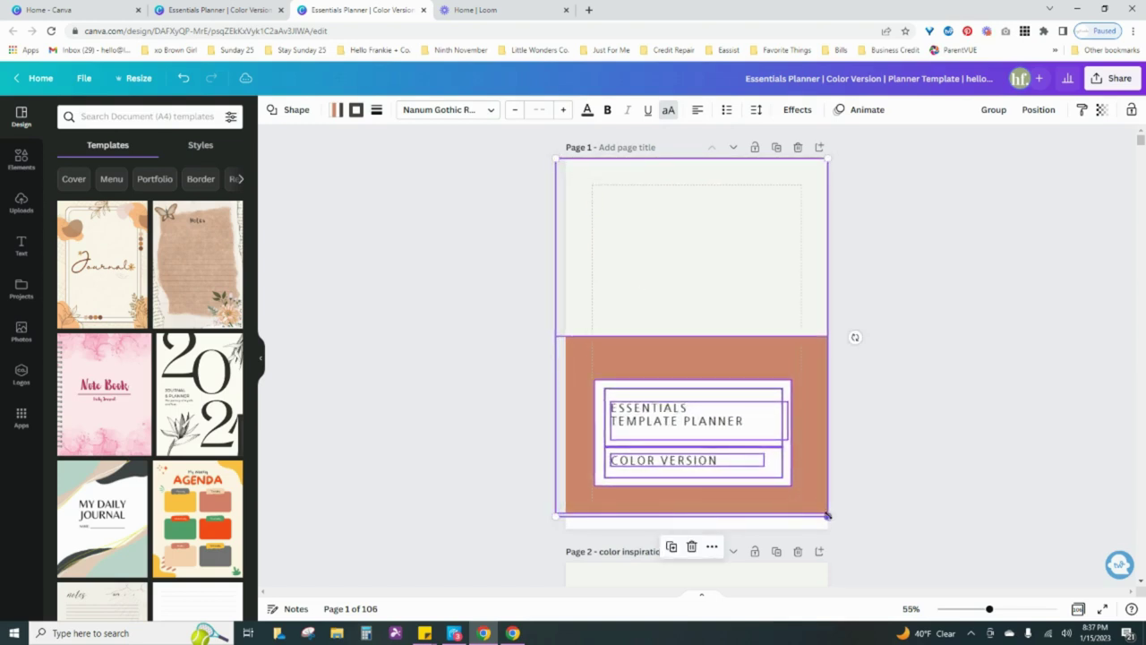
pyautogui.moveTo(828, 518); pyautogui.dragTo(842, 541)
pyautogui.click(893, 472)
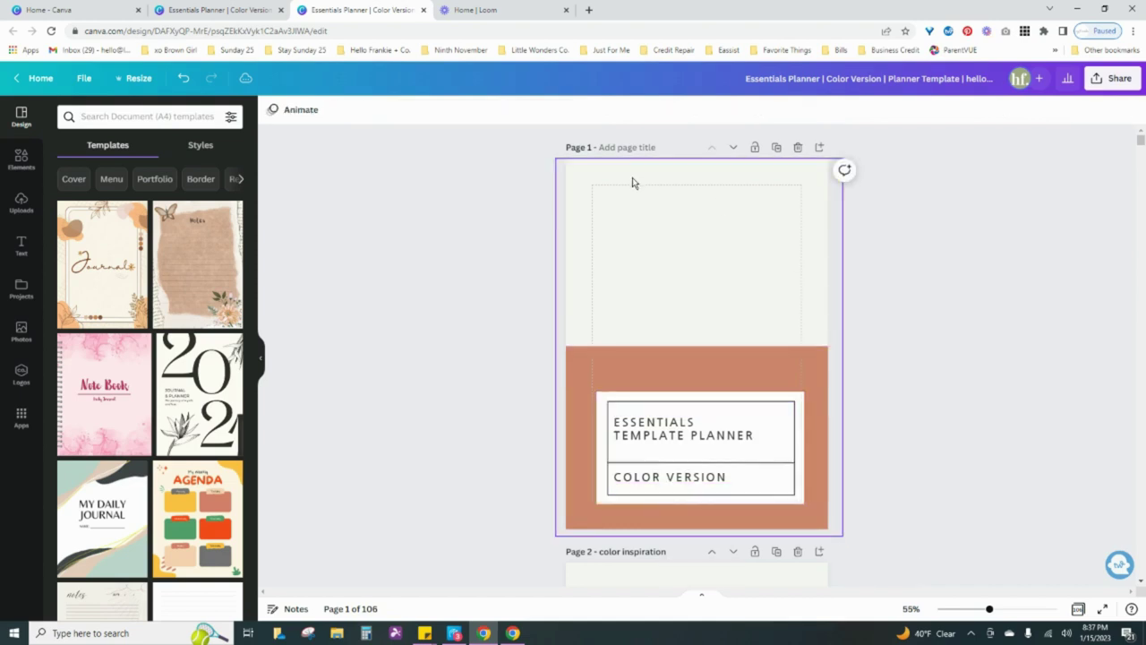
# Extend page 4's purple FINANCE background up to the top edge and down to the bottom edge
pyautogui.scroll(-2, 972, 295)
pyautogui.scroll(-3, 972, 299)
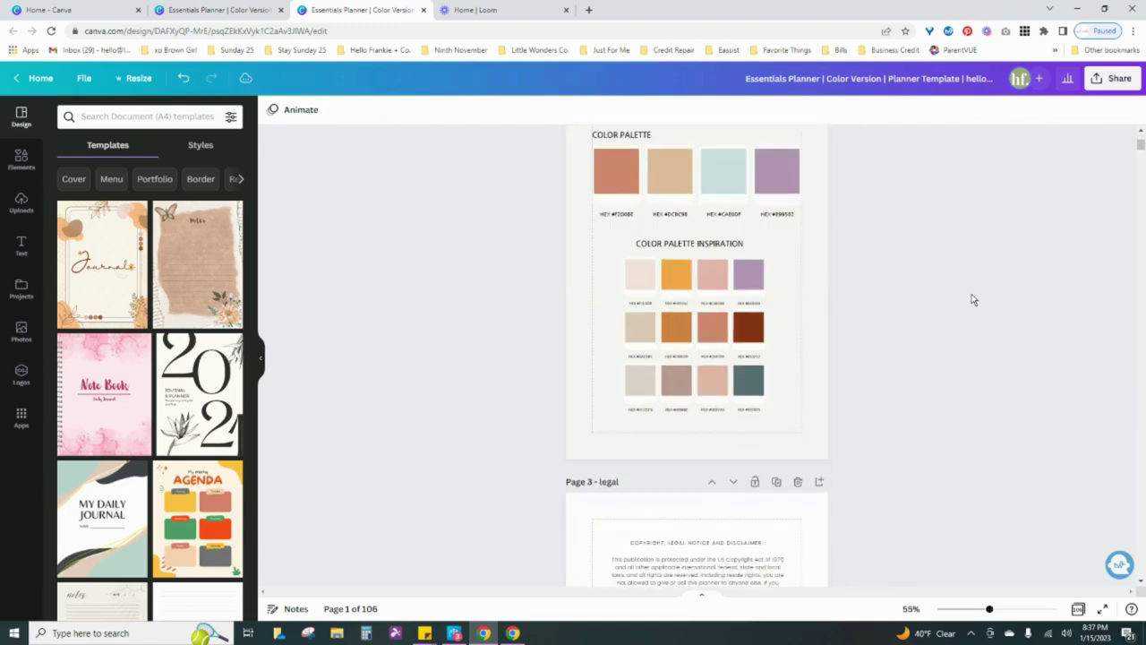
pyautogui.scroll(-5, 851, 256)
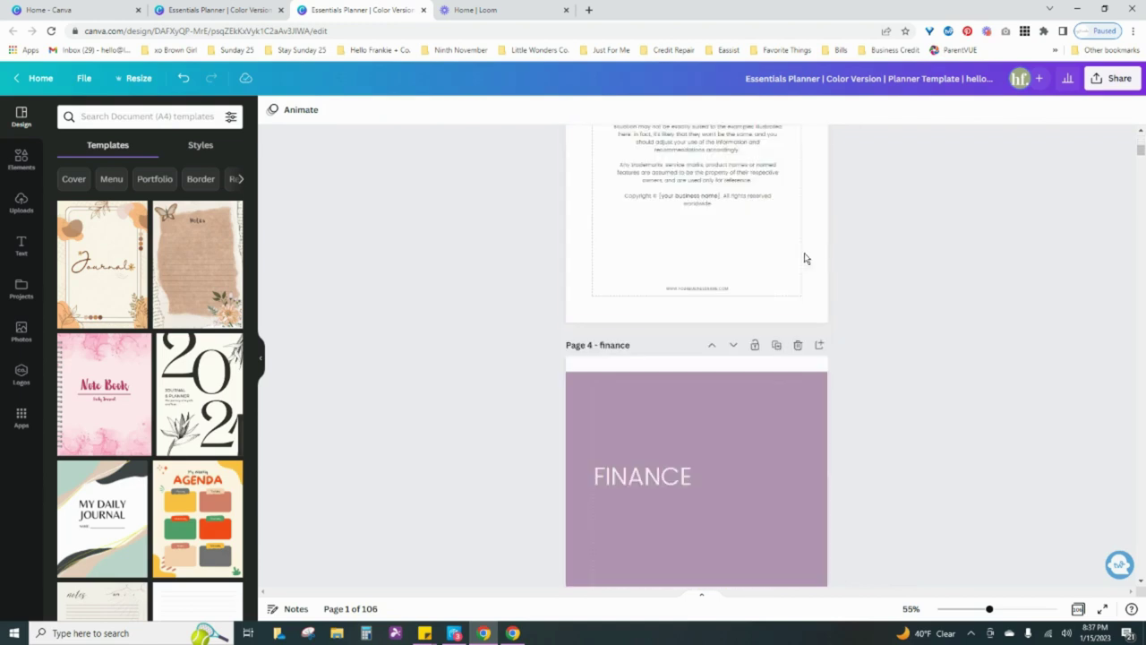
pyautogui.scroll(-1, 804, 260)
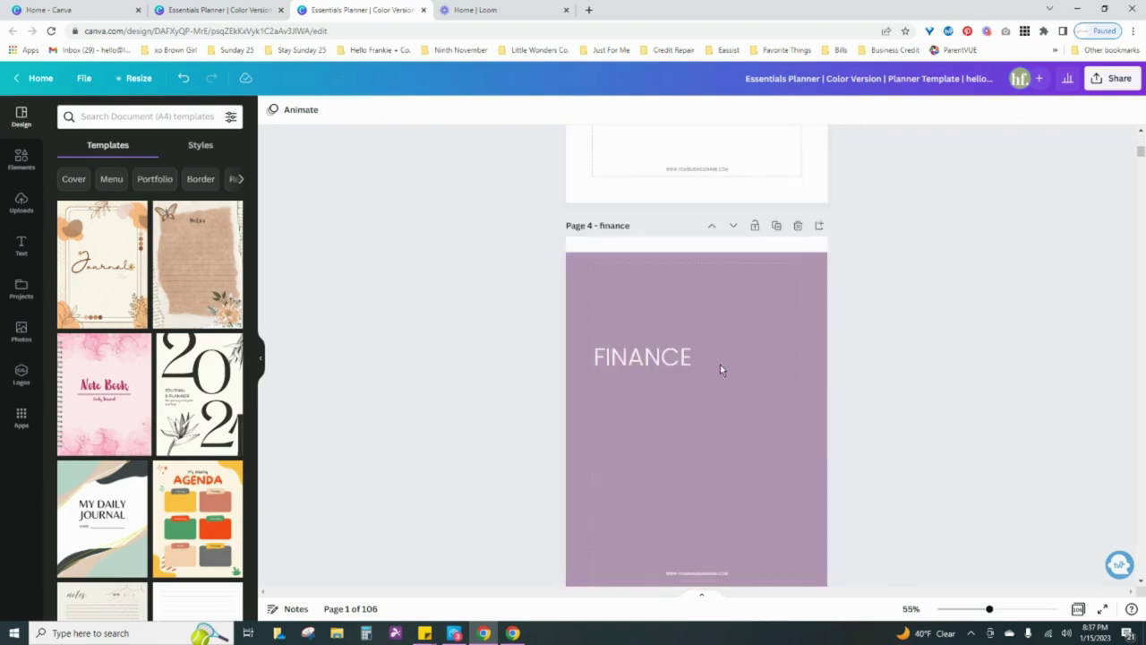
pyautogui.click(691, 262)
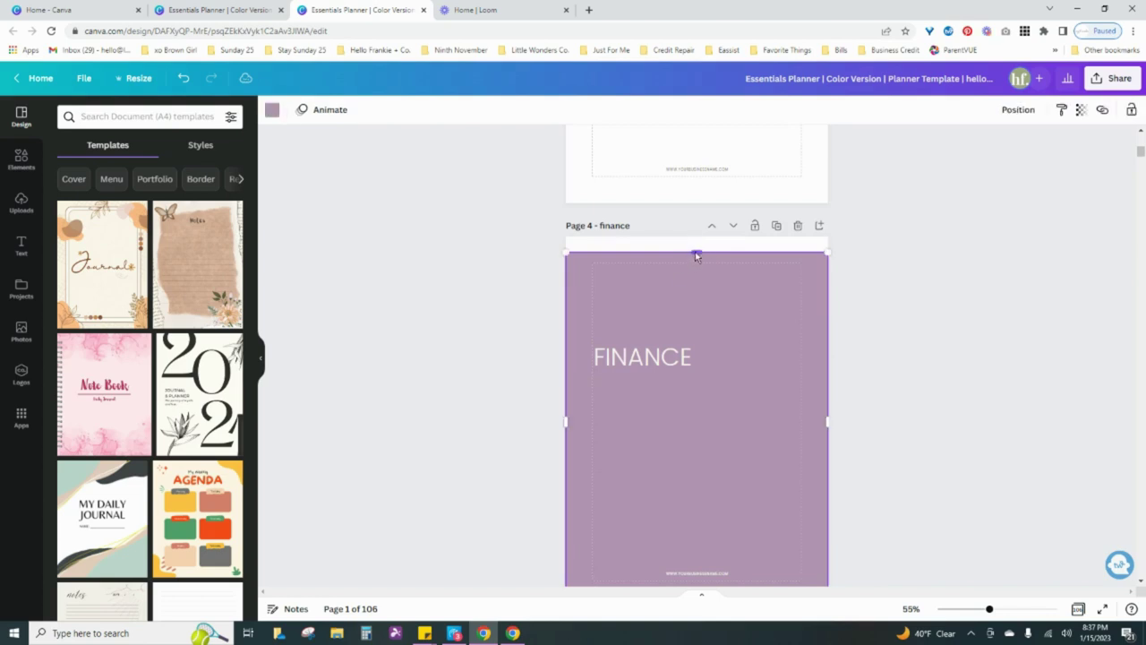
pyautogui.moveTo(695, 252); pyautogui.dragTo(695, 236)
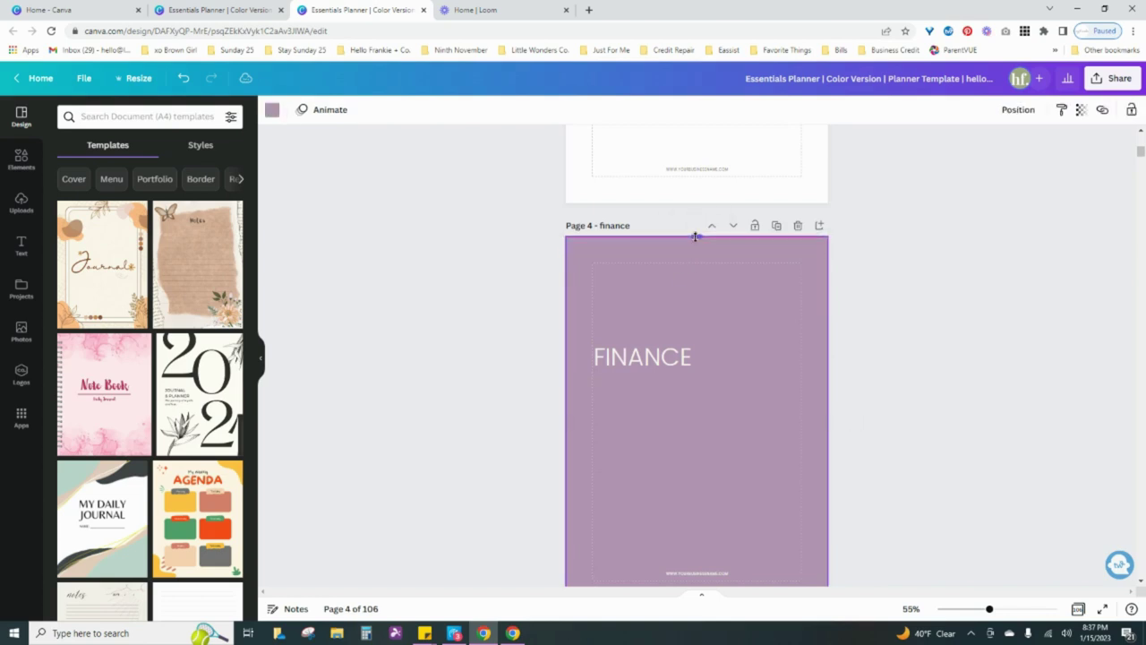
pyautogui.scroll(-2, 739, 327)
pyautogui.scroll(-1, 728, 349)
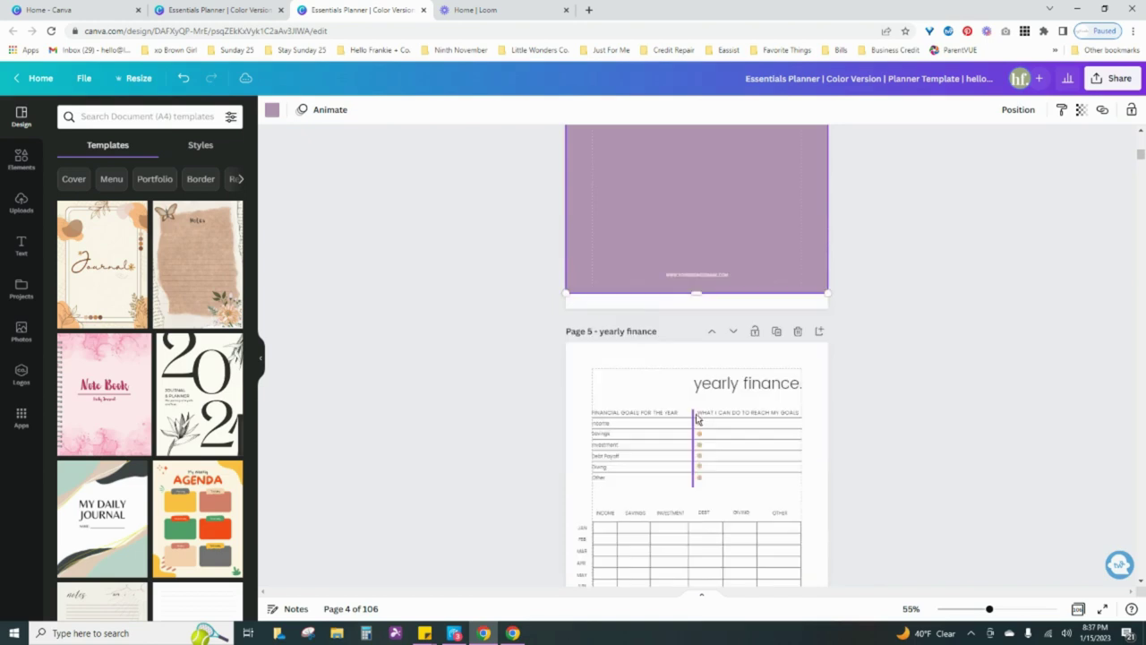
pyautogui.scroll(-1, 697, 418)
pyautogui.moveTo(696, 233); pyautogui.dragTo(696, 248)
pyautogui.scroll(-2, 892, 267)
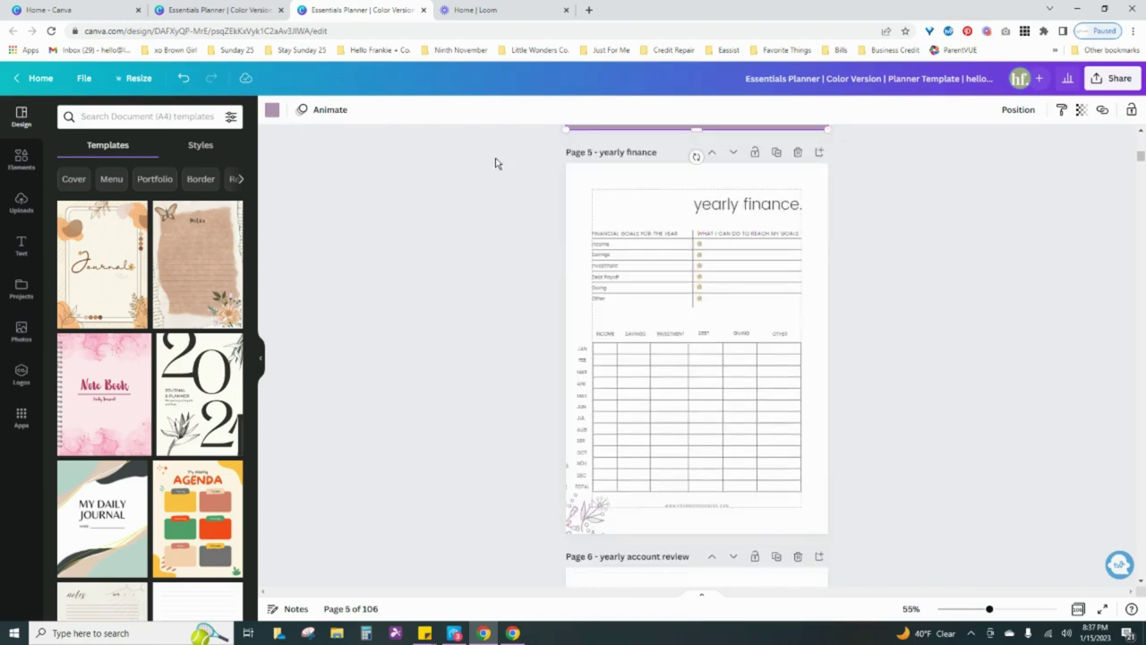
pyautogui.click(524, 188)
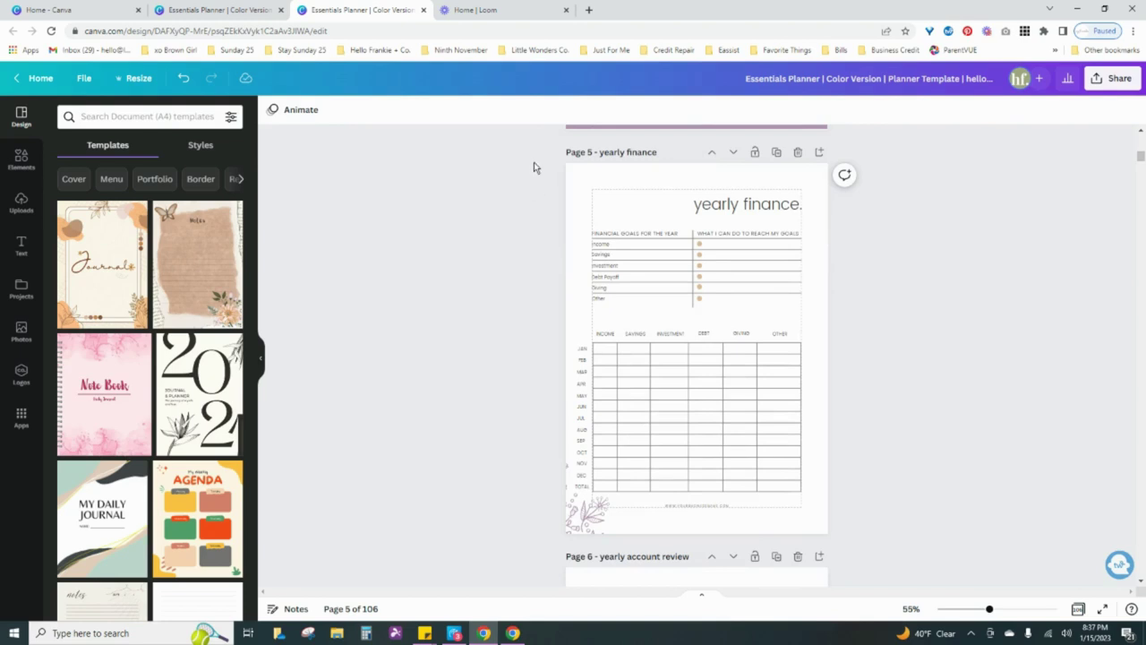
# Select all of page 5's title and tables and scale the group up to the A4 width
pyautogui.moveTo(537, 157); pyautogui.dragTo(849, 548)
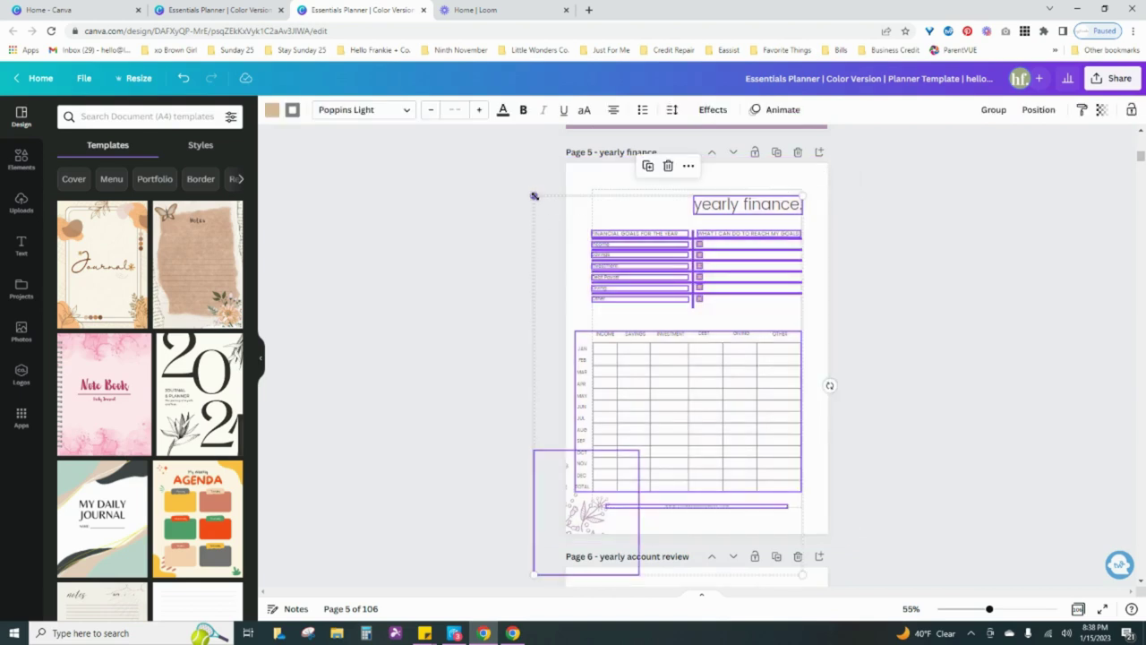
pyautogui.moveTo(535, 195)
pyautogui.mouseDown()
pyautogui.moveTo(580, 262)
pyautogui.moveTo(530, 181)
pyautogui.mouseUp()
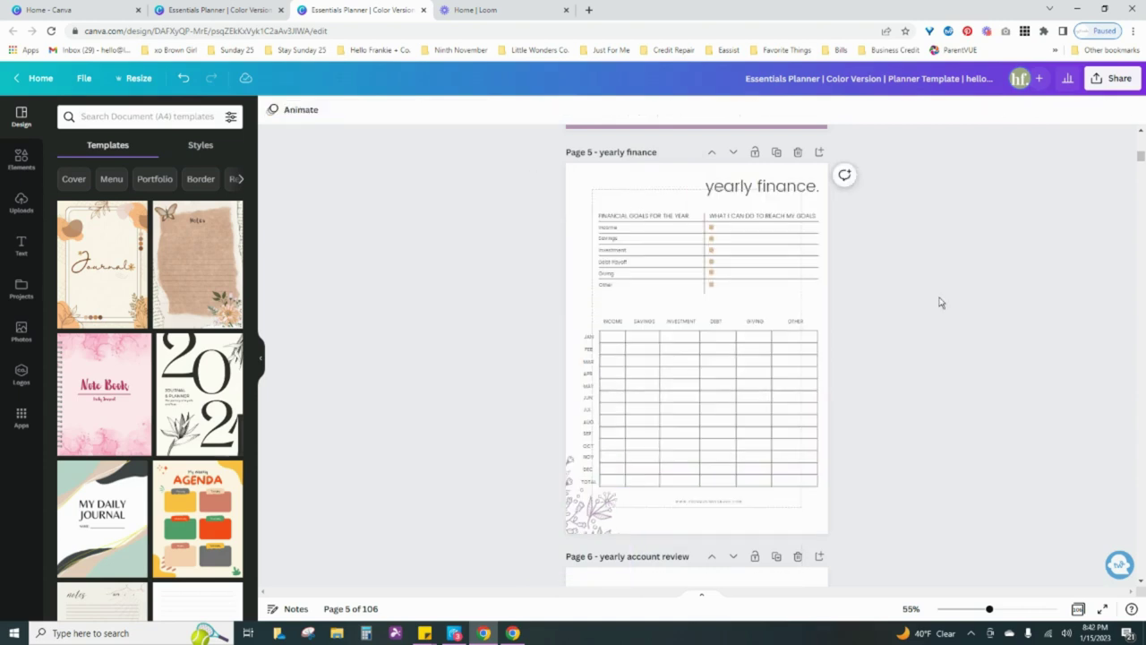